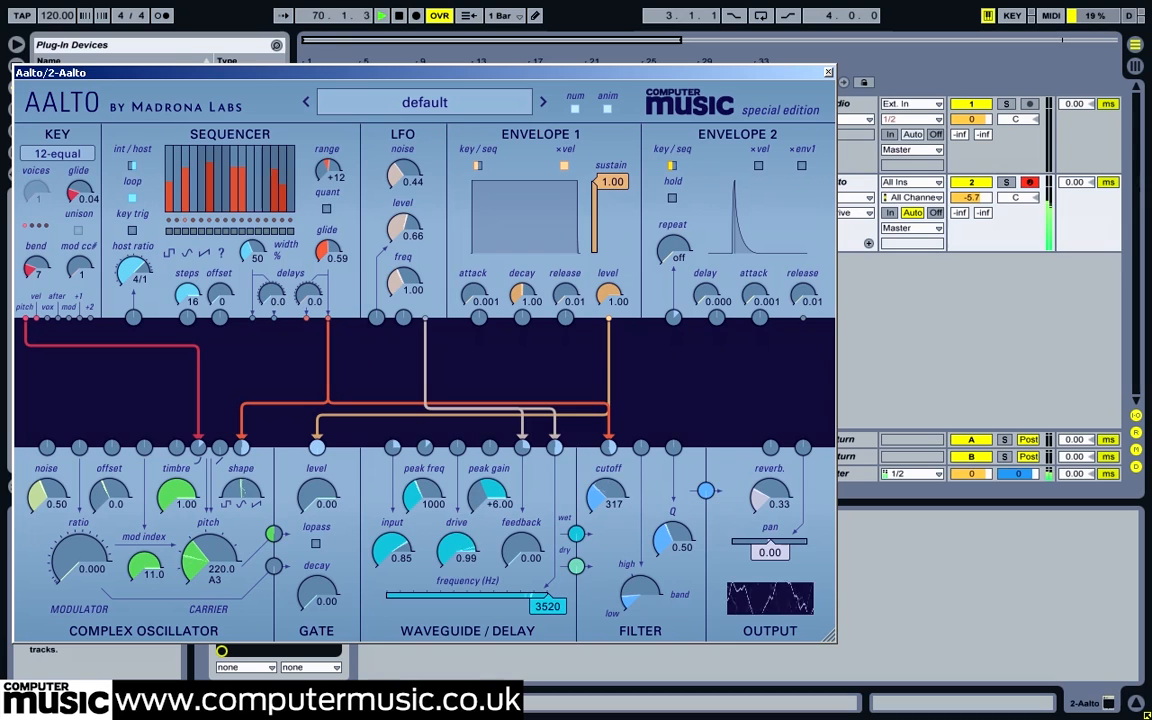
- Set the waveguide feedback to 0.49 and lower the waveguide frequency
left_click_drag(524, 546, 524, 503)
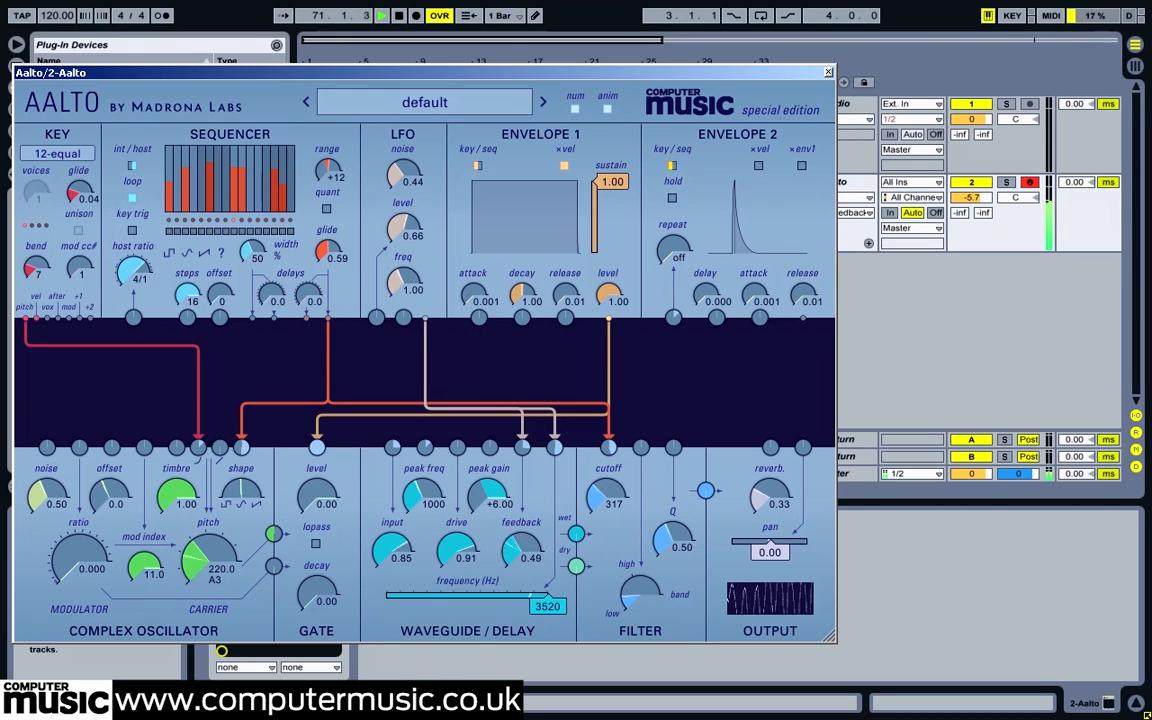
left_click_drag(547, 606, 481, 606)
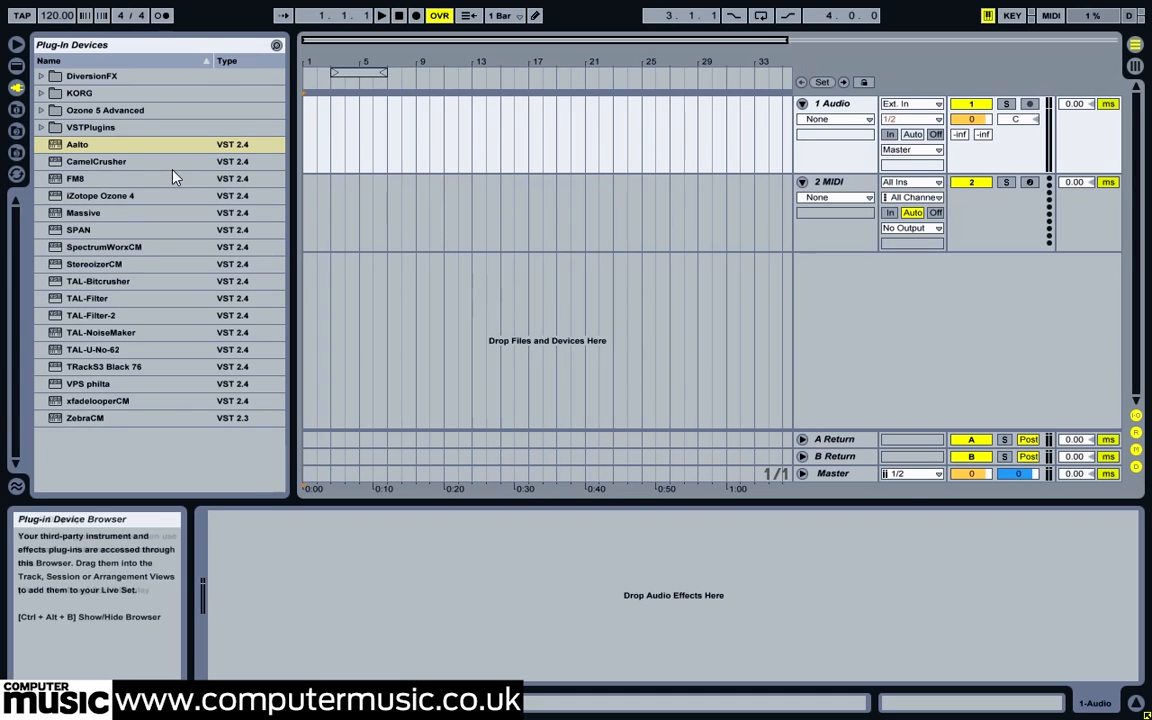
- Load the Aalto plug-in onto the MIDI track with its default patch
left_click(82, 146)
left_click_drag(83, 148, 398, 216)
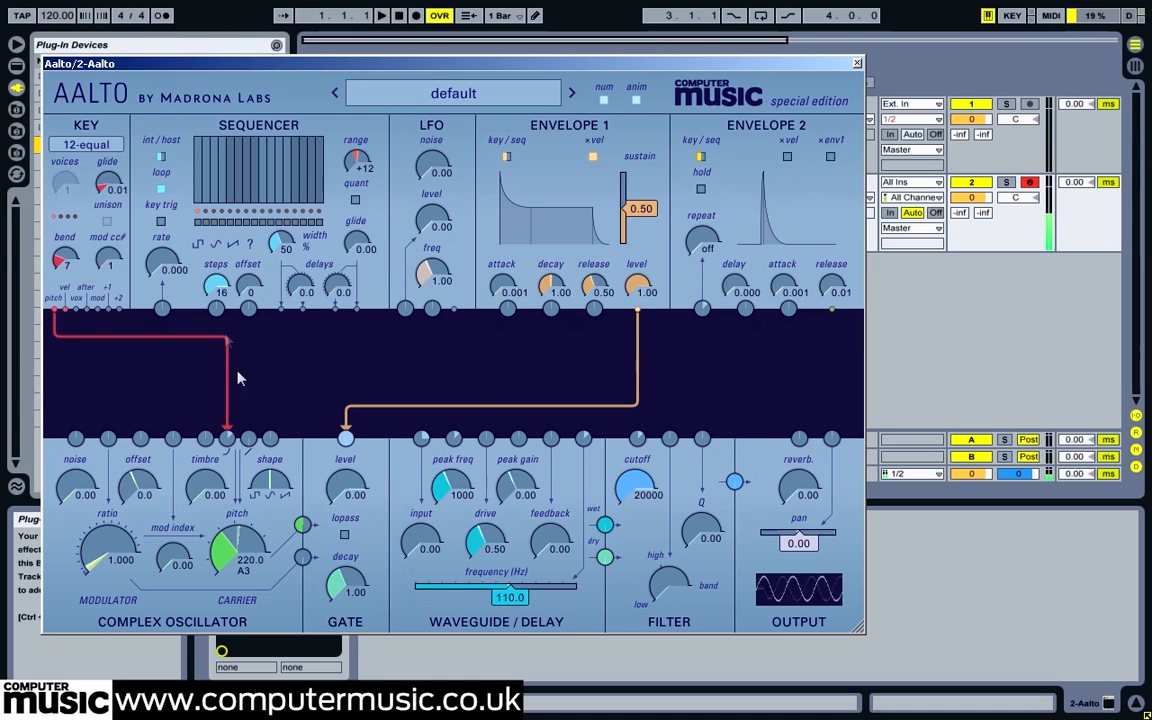
mouse_move(268, 478)
left_mouse_down()
mouse_move(268, 455)
mouse_move(266, 484)
mouse_move(276, 474)
left_mouse_up()
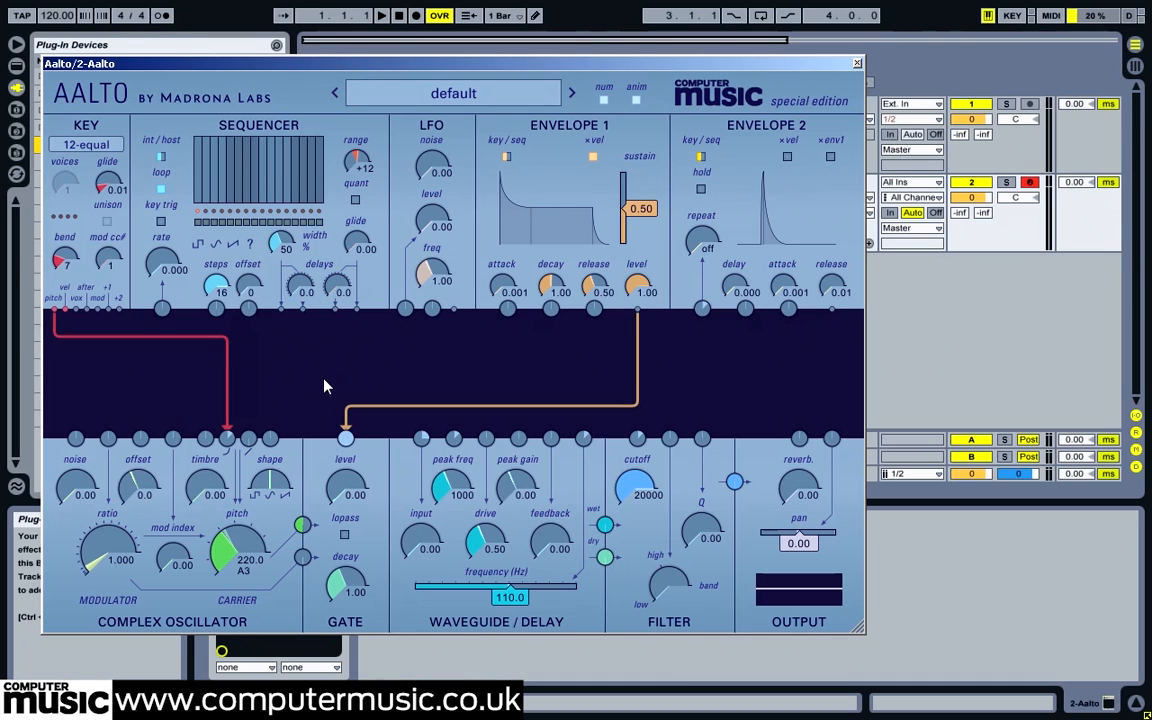
- Set the complex oscillator's modulator ratio to 16.00, mod index to 1.51 and shape fully toward square
left_click_drag(173, 567, 137, 482)
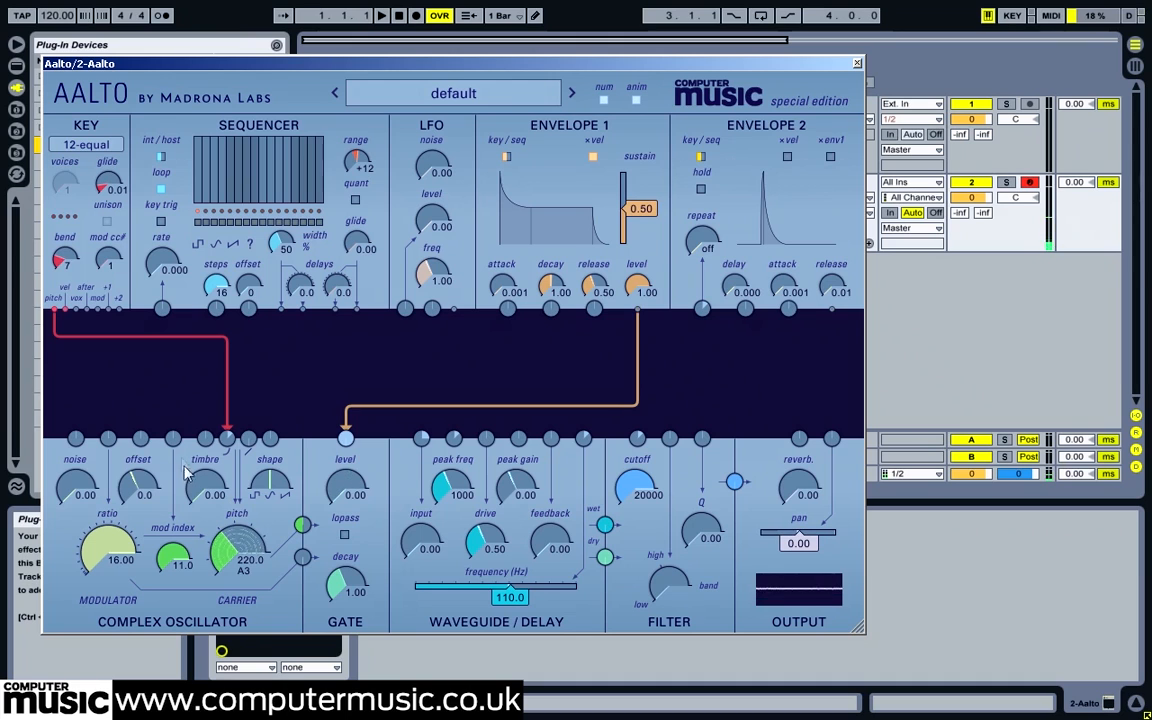
left_click_drag(203, 486, 197, 513)
left_click_drag(78, 487, 78, 454)
left_click_drag(278, 484, 278, 465)
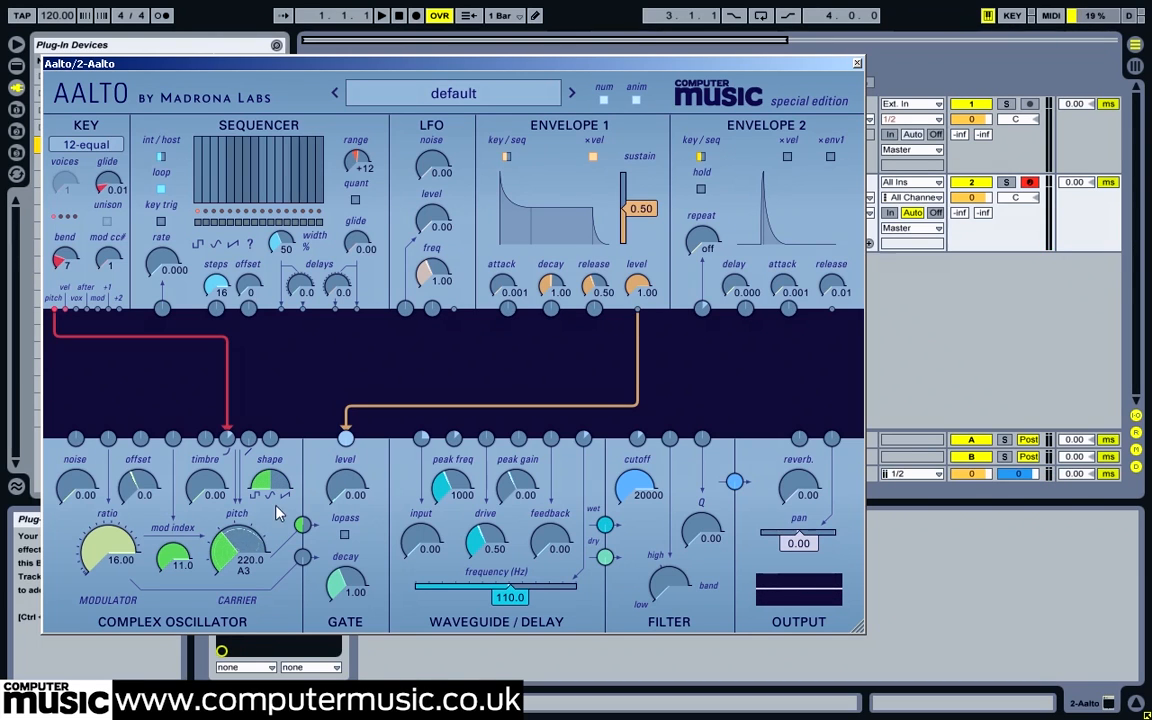
left_click_drag(174, 556, 174, 590)
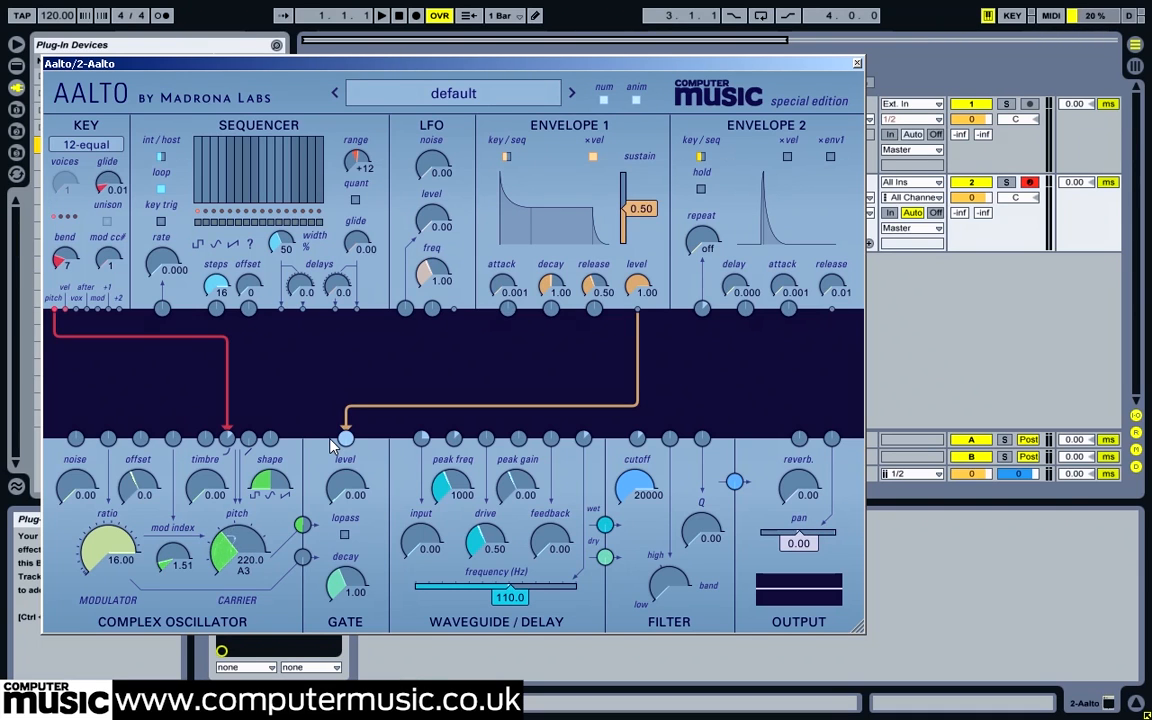
- Patch the LFO output to the oscillator's mod index and set the LFO level to 0.60
left_click_drag(453, 310, 213, 386)
left_click_drag(170, 455, 172, 452)
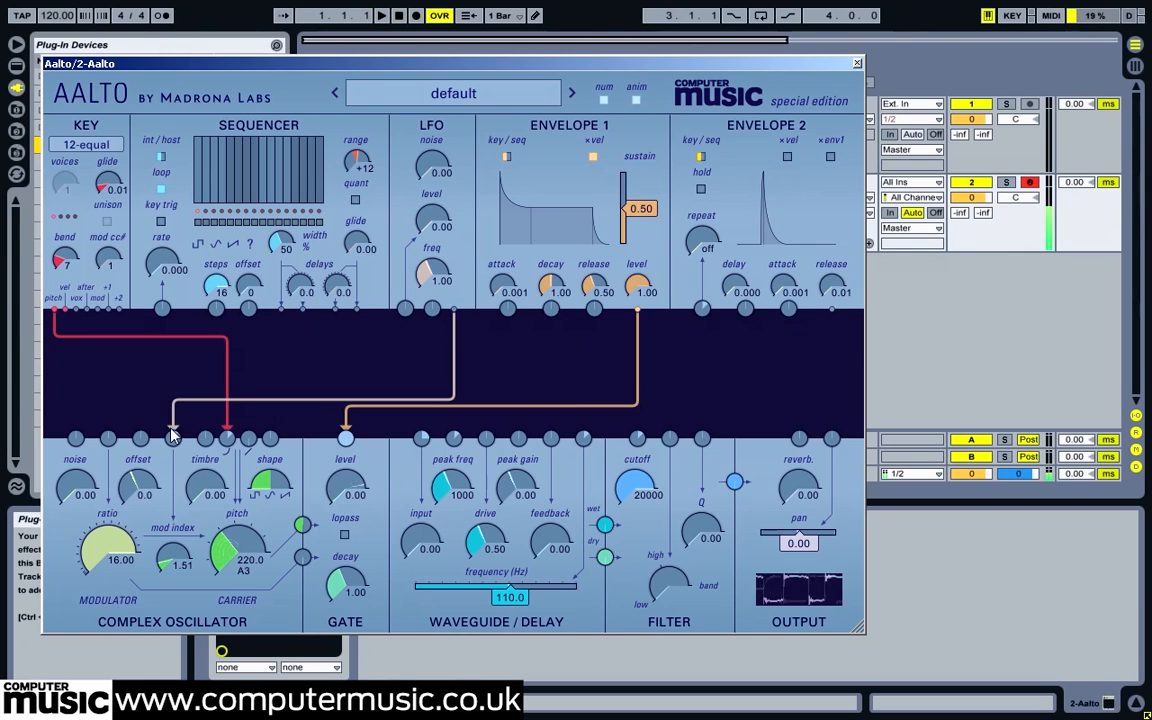
left_click_drag(433, 214, 433, 161)
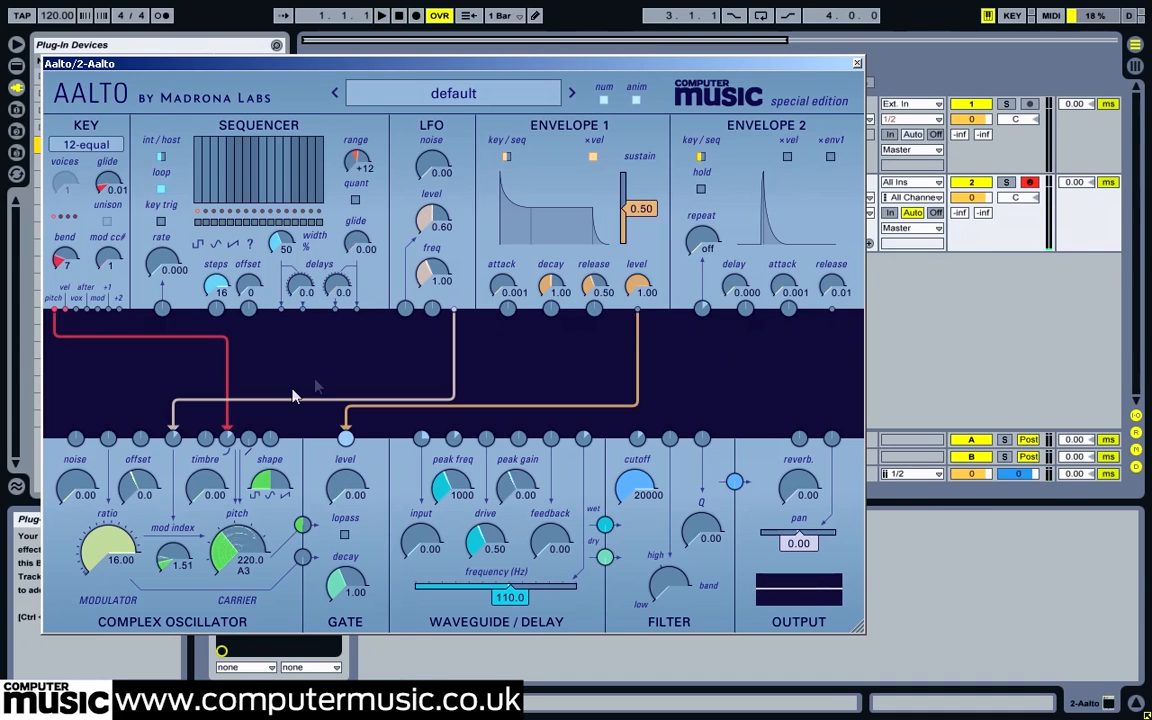
- Reroute the LFO from the mod index to the filter cutoff, with cutoff at 2011 and LFO frequency at 5.86
left_click_drag(172, 432, 282, 373)
left_click_drag(453, 310, 640, 440)
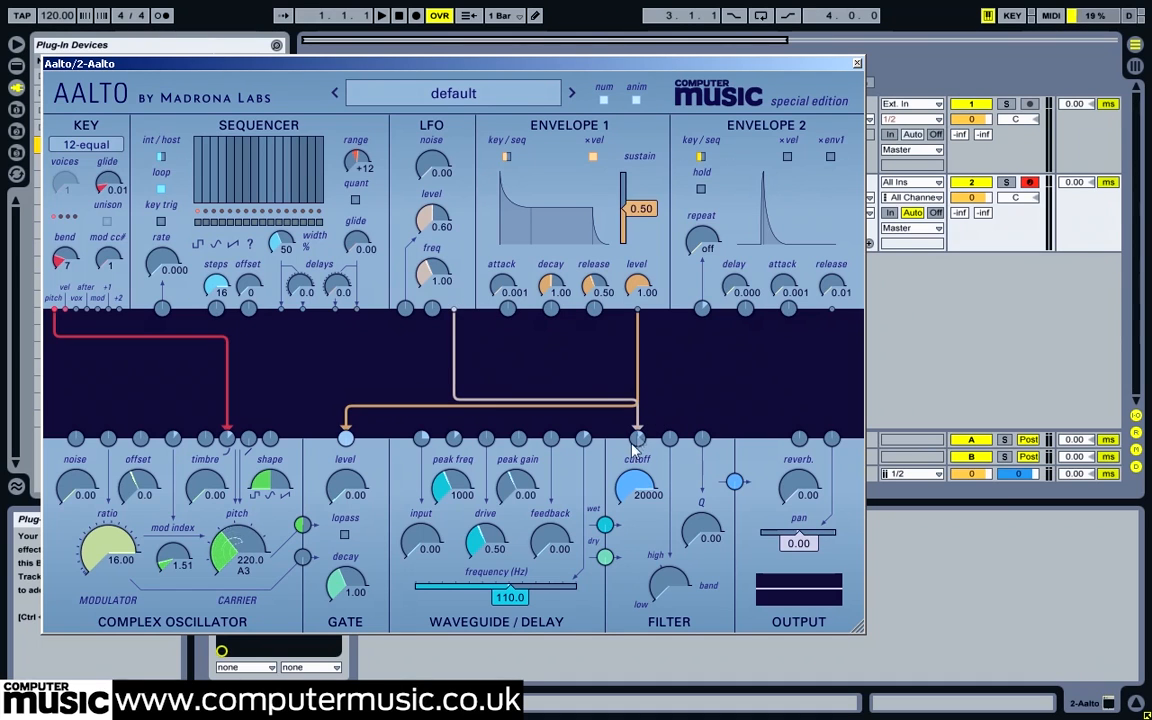
left_click_drag(638, 440, 638, 420)
mouse_move(636, 486)
left_mouse_down()
mouse_move(636, 540)
mouse_move(636, 505)
left_mouse_up()
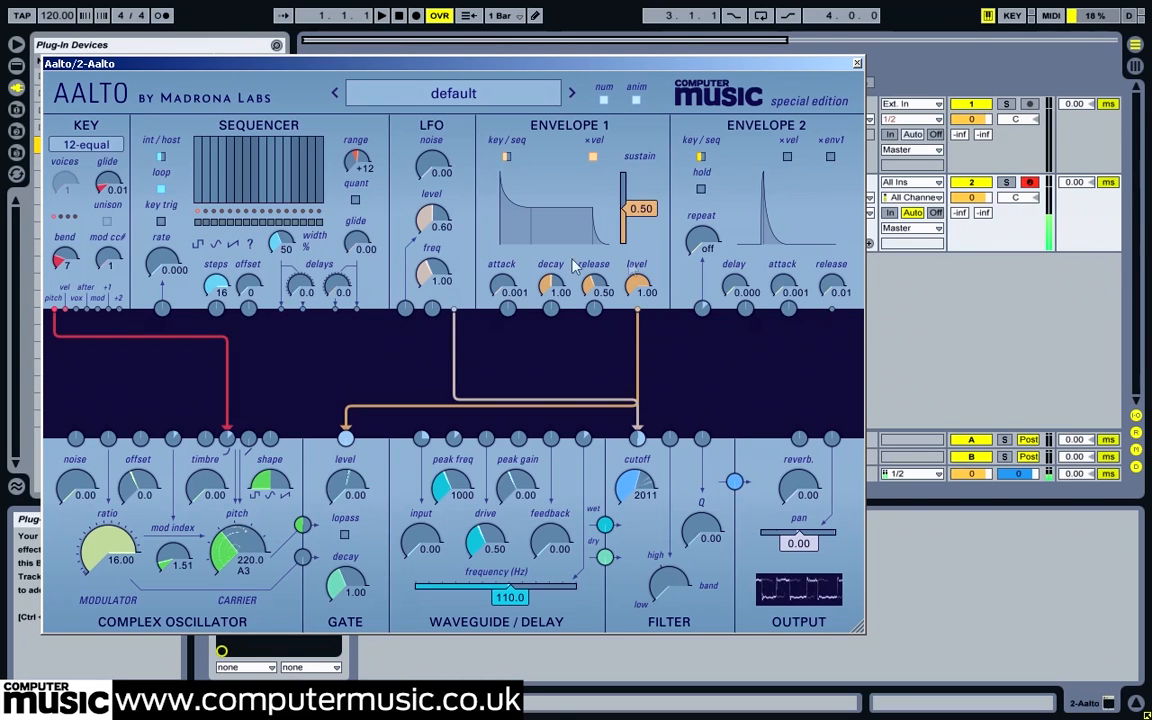
mouse_move(432, 272)
left_mouse_down()
mouse_move(432, 238)
mouse_move(432, 250)
left_mouse_up()
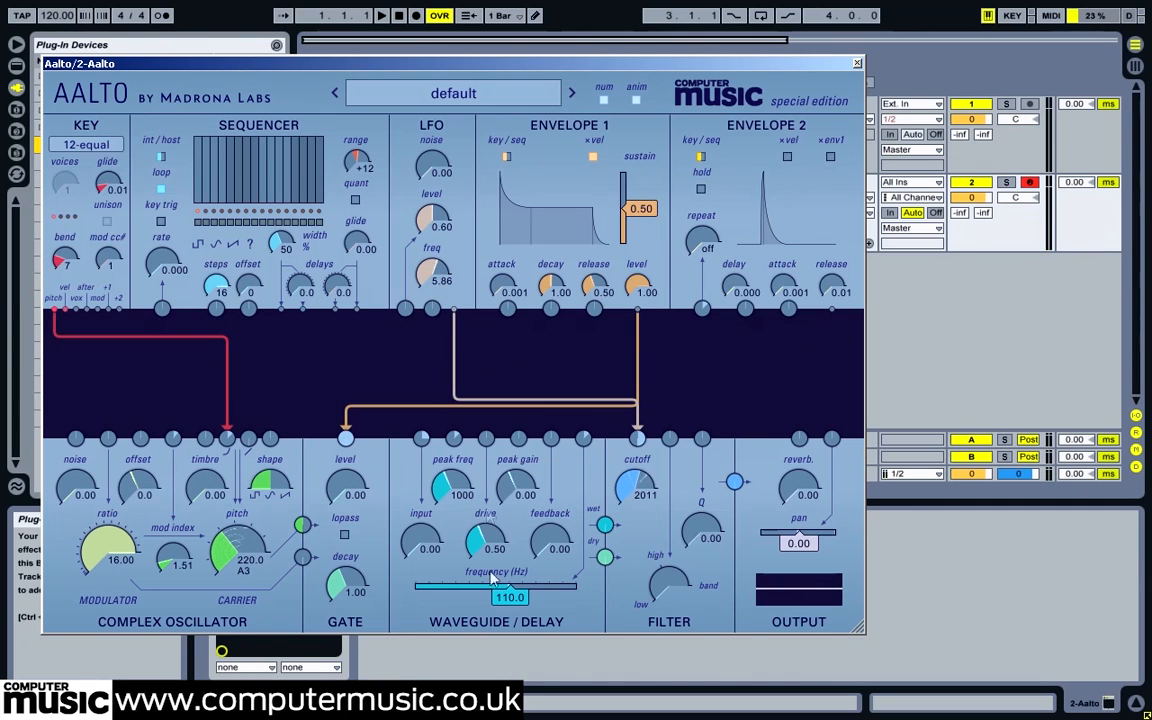
- Set the waveguide to 440.0 Hz with drive and input at 1.00, and patch the LFO to its frequency
left_click_drag(505, 597, 535, 597)
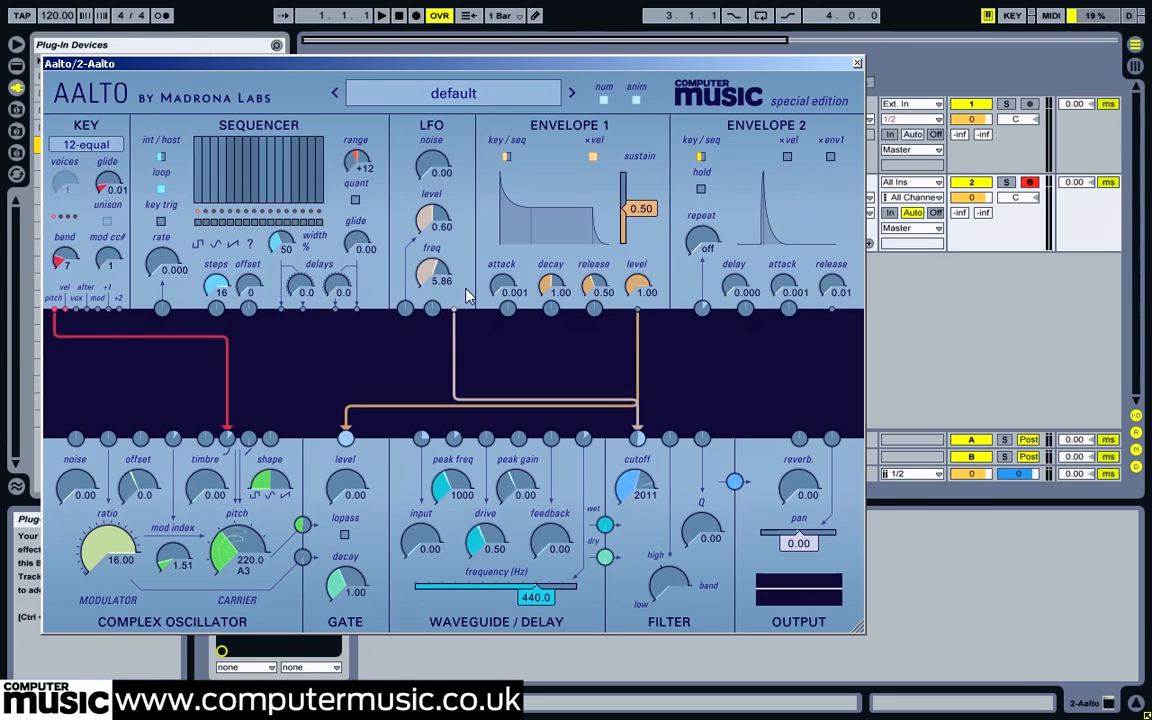
left_click_drag(453, 309, 583, 437)
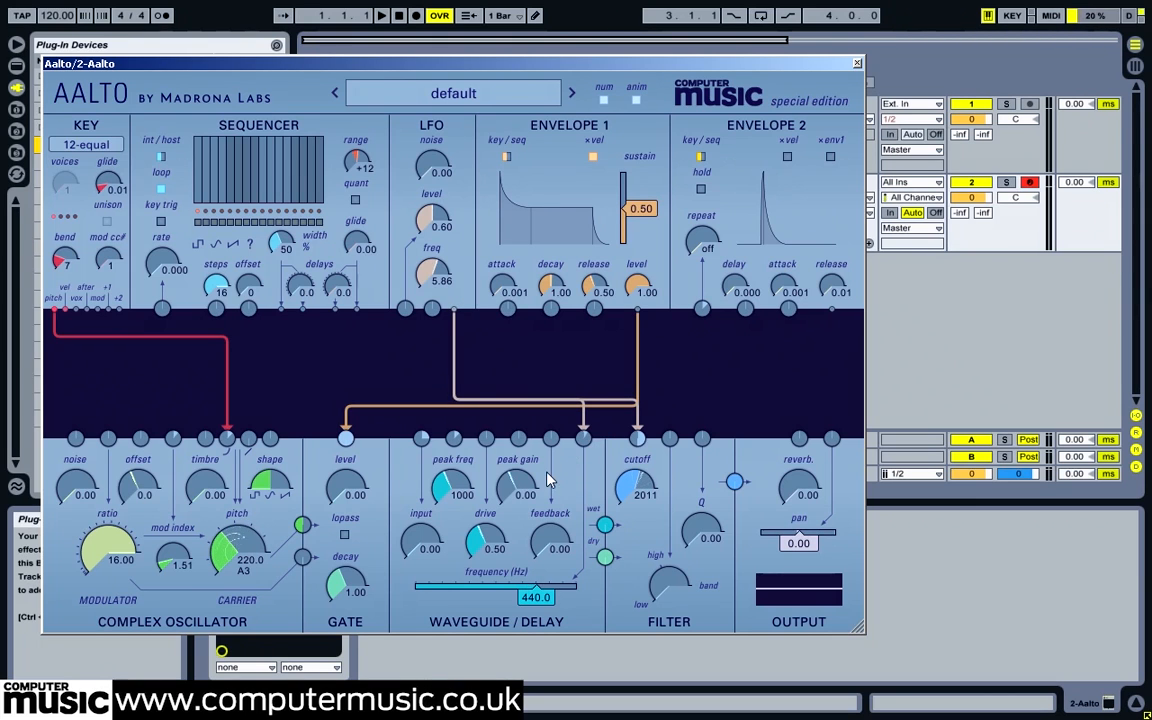
left_click_drag(490, 542, 490, 492)
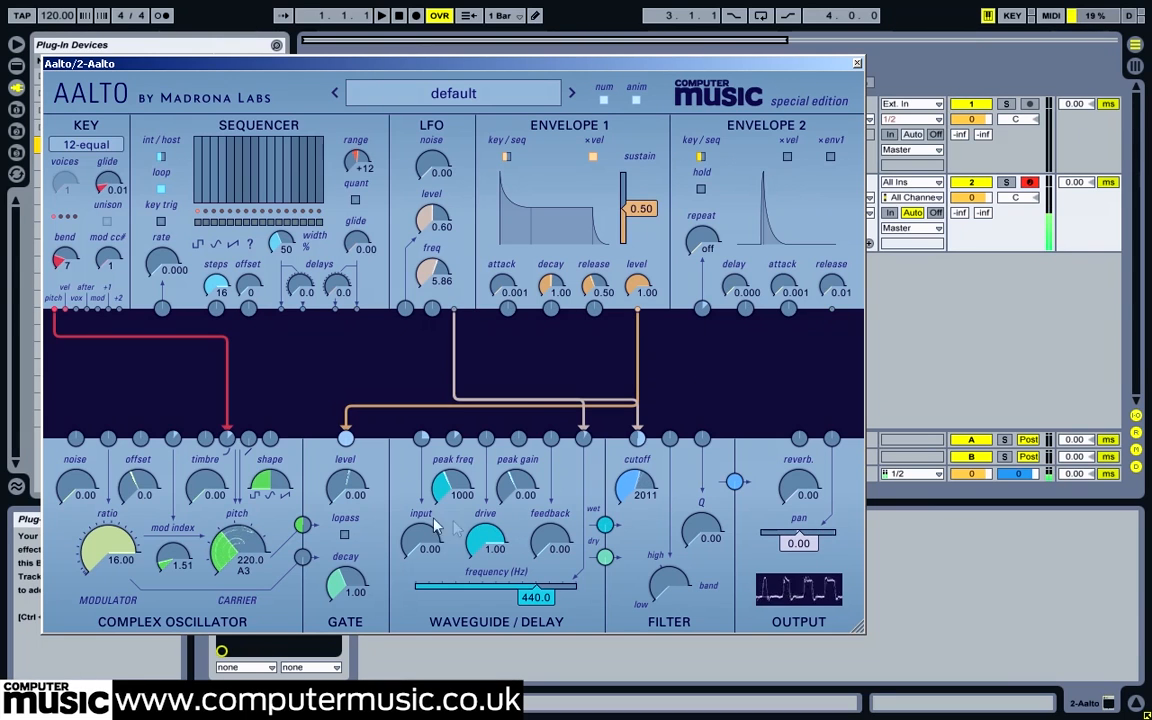
left_click_drag(436, 527, 436, 490)
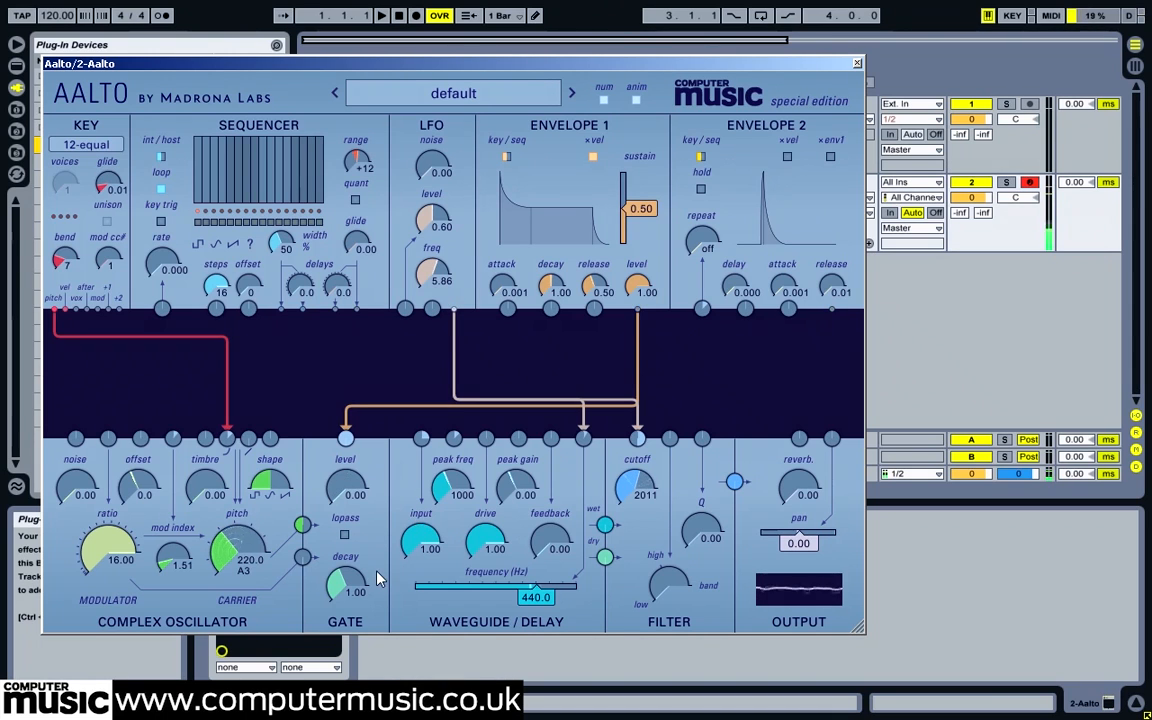
- Set the gate decay to 0.00 and the Envelope 1 release to 0.01
left_click_drag(352, 545, 350, 610)
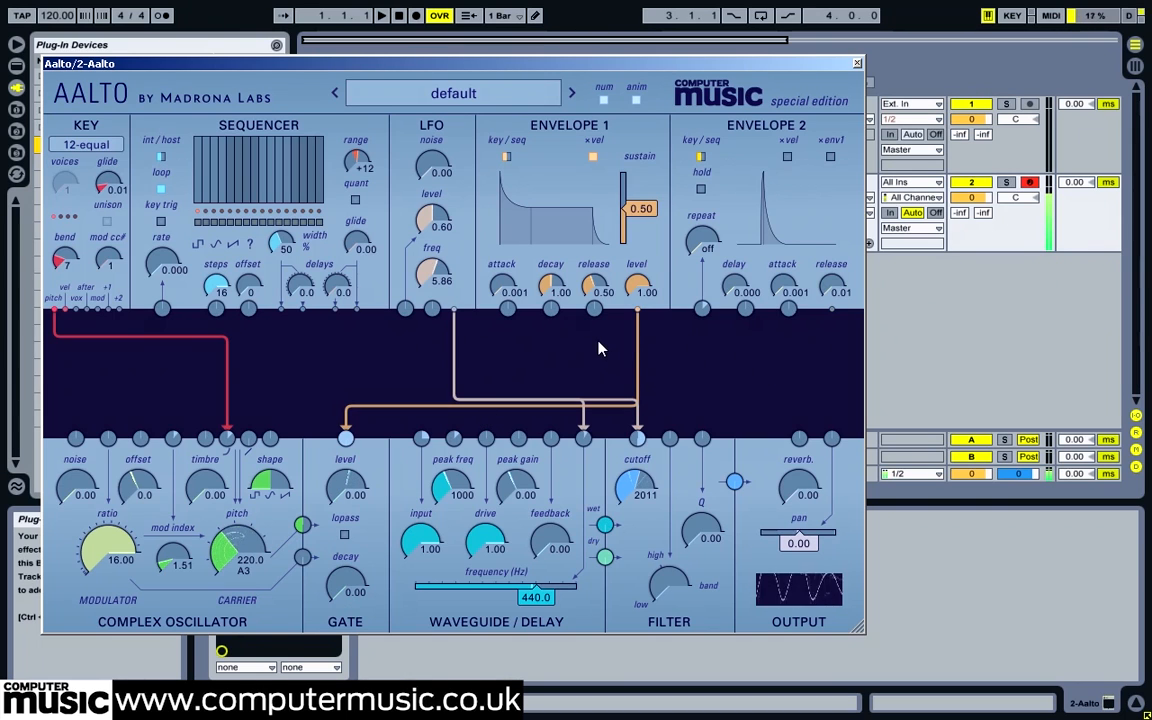
left_click_drag(604, 289, 602, 311)
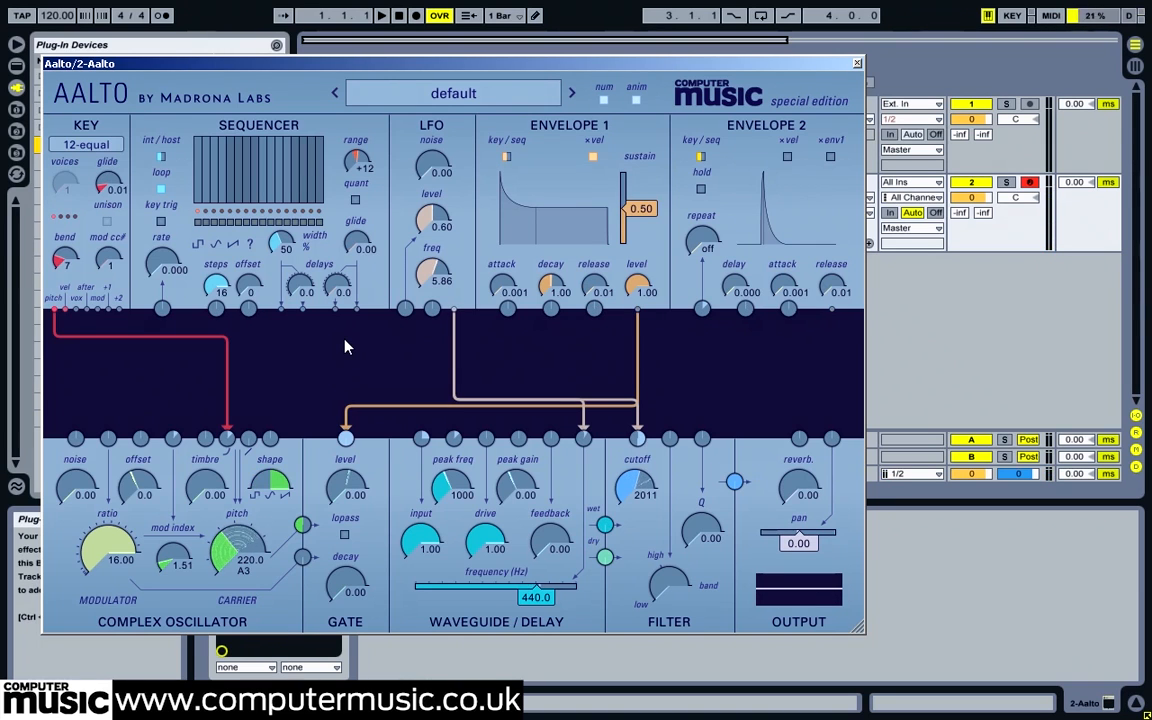
- Sync the sequencer to the host and patch its value output to the oscillator's shape
left_click(159, 158)
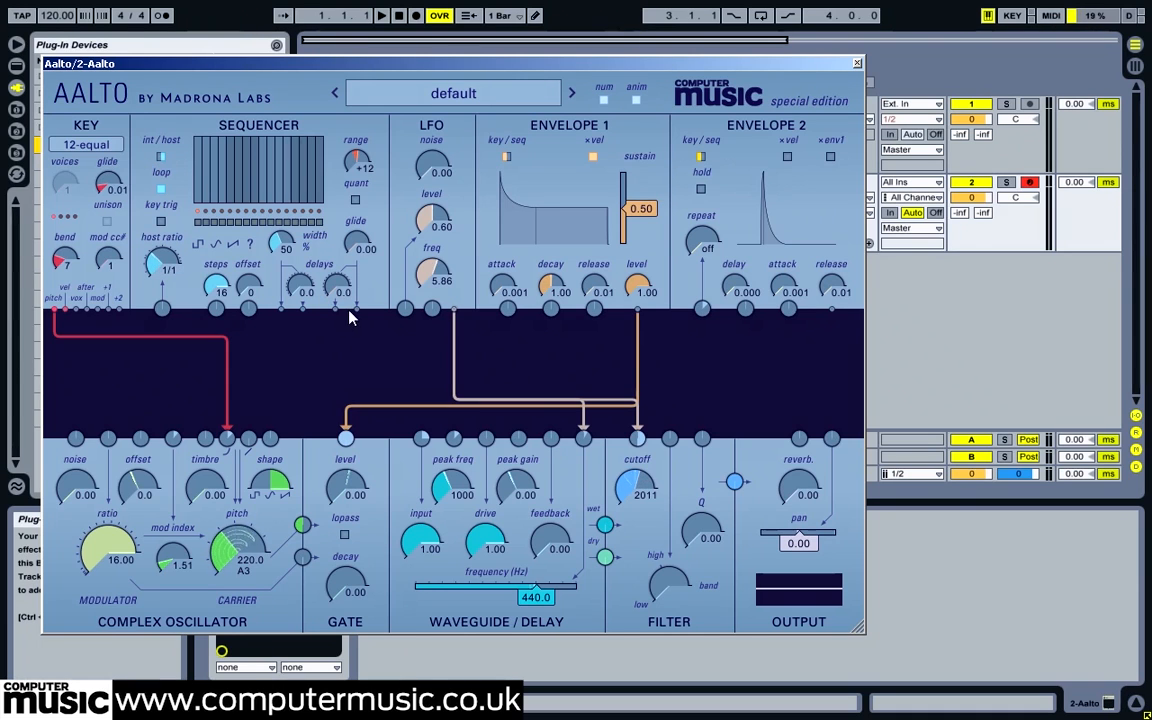
left_click_drag(355, 310, 271, 439)
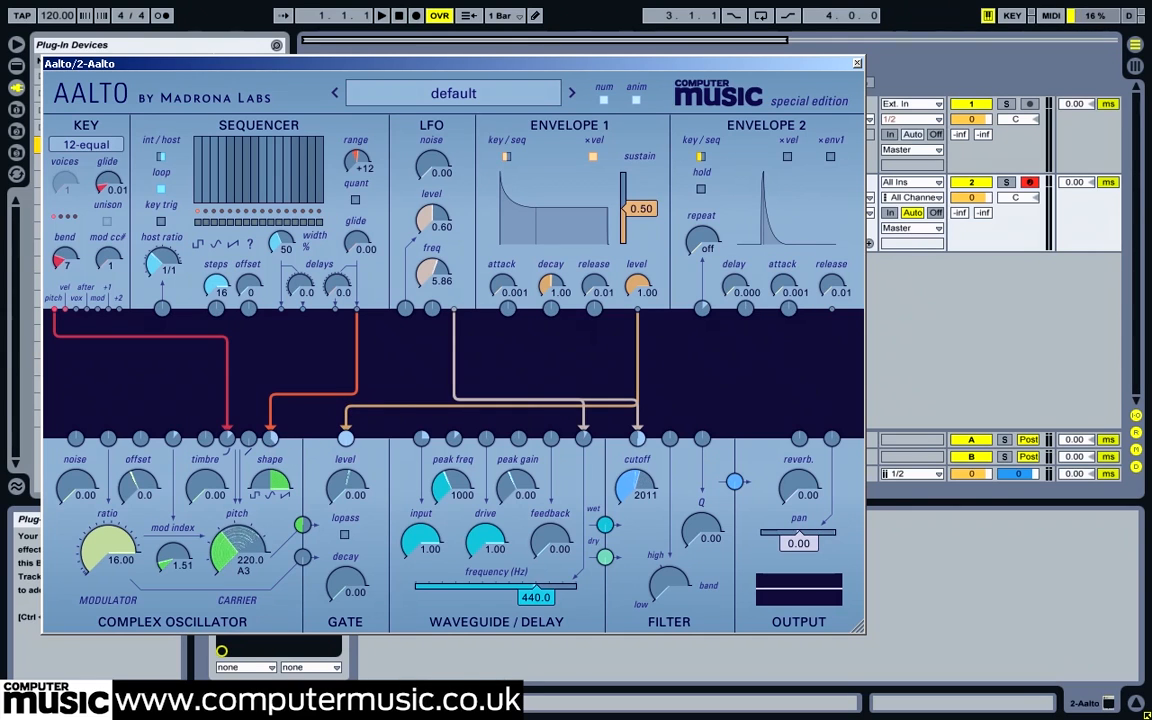
- Draw varied step values across the sequencer and start host playback
left_click(198, 164)
left_click(239, 142)
left_click(254, 157)
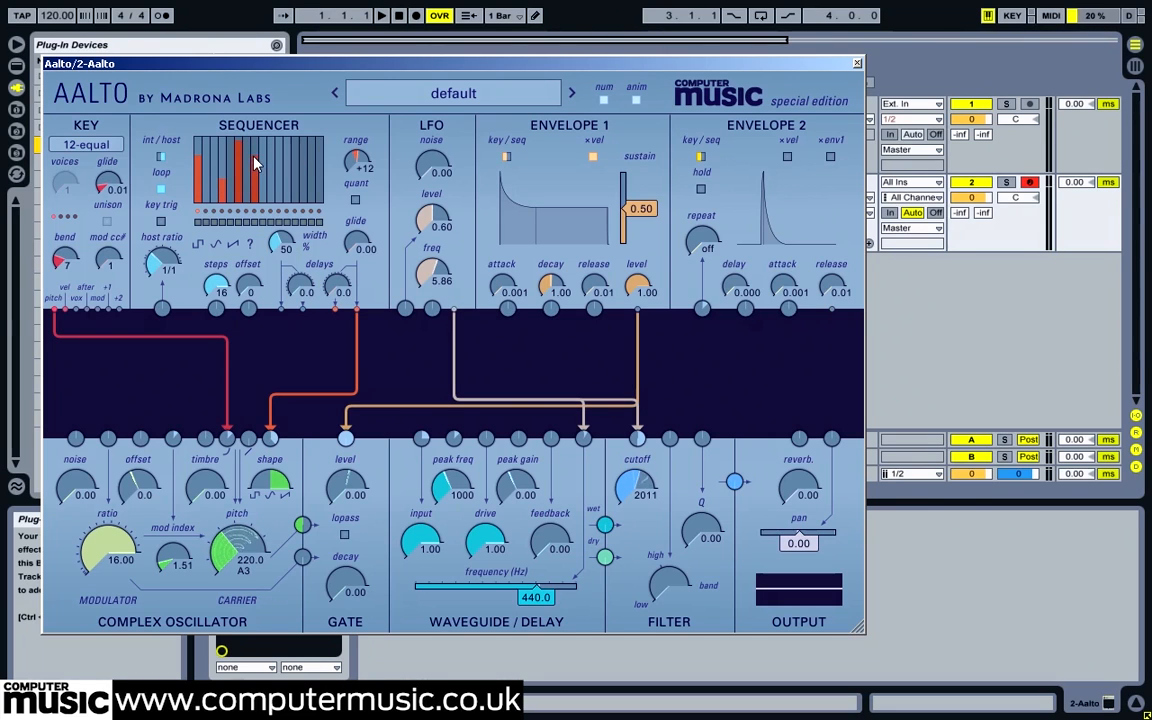
left_click(302, 148)
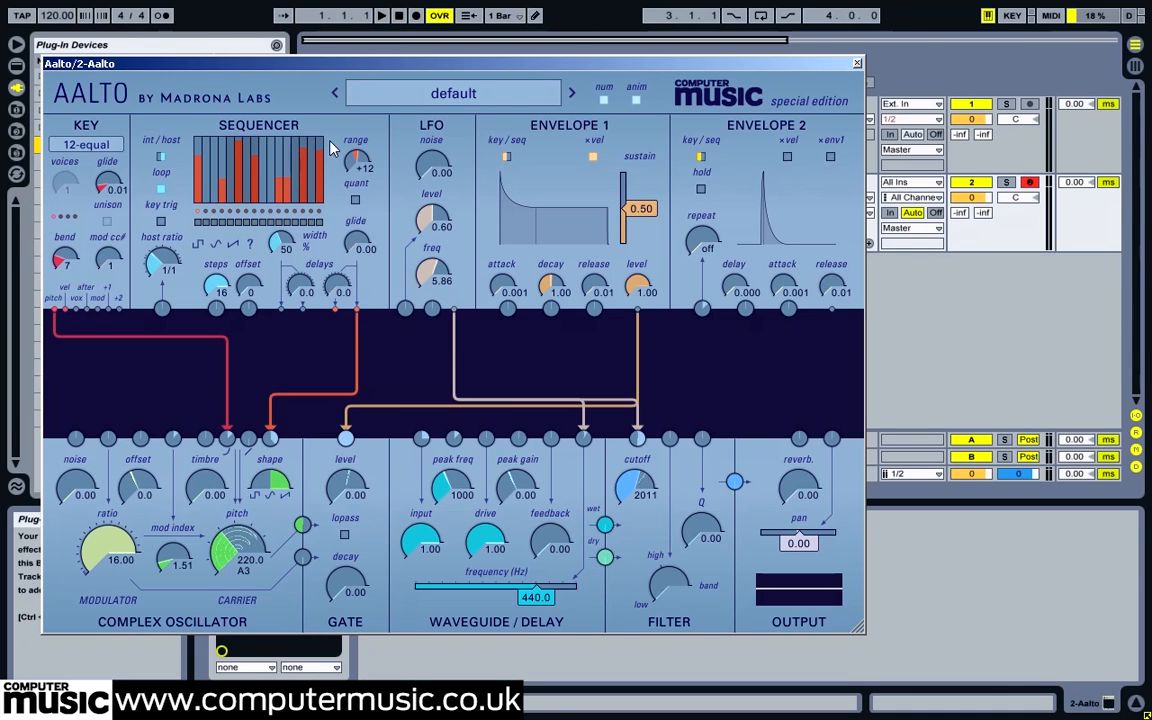
key("space")
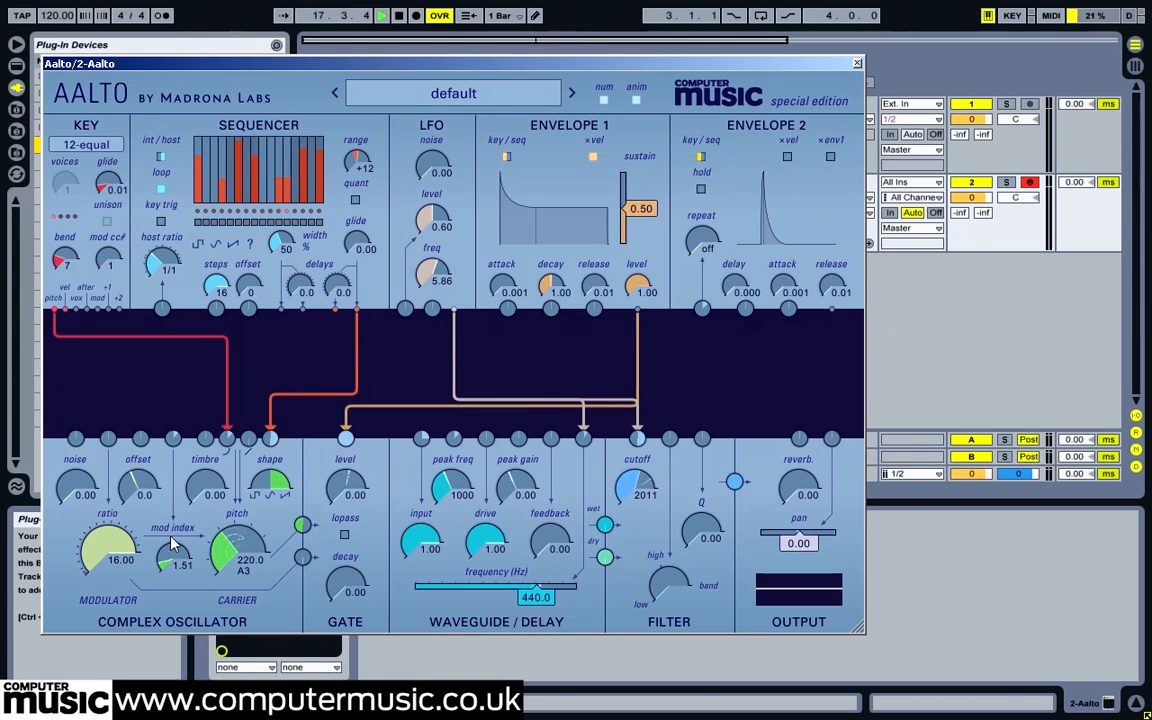
- Set the modulator ratio to 0.000 and modulate it from Envelope 2 with a release of 20.0
left_click_drag(118, 543, 118, 620)
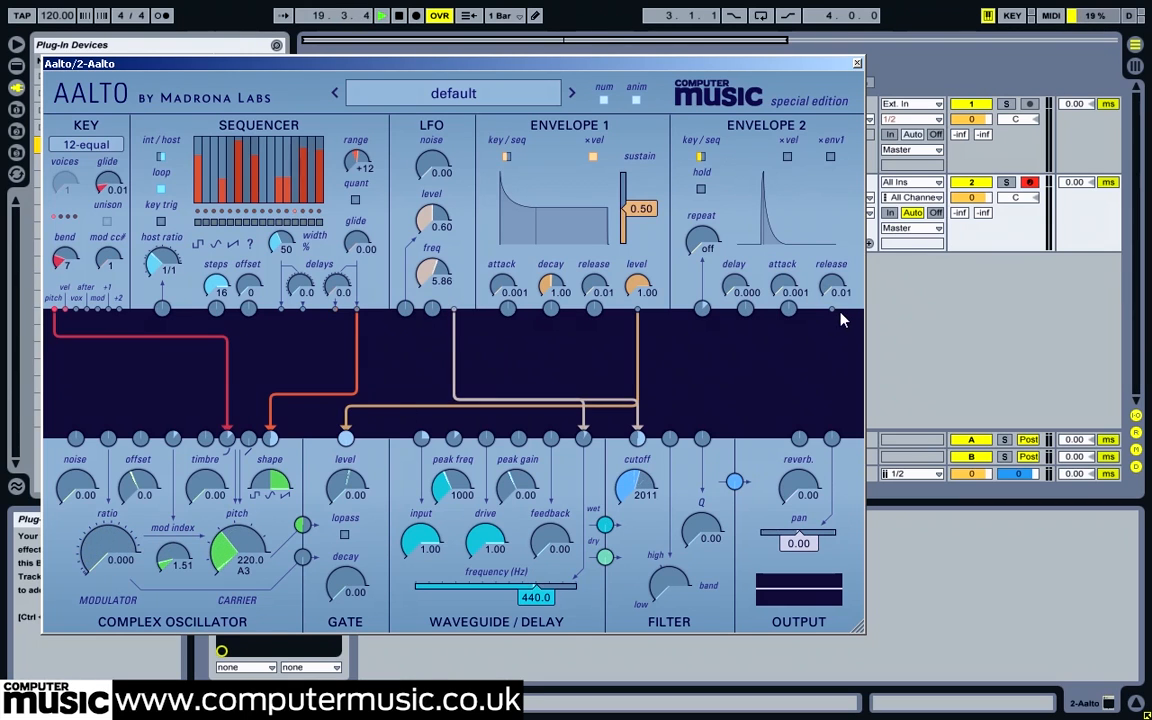
left_click_drag(832, 310, 109, 440)
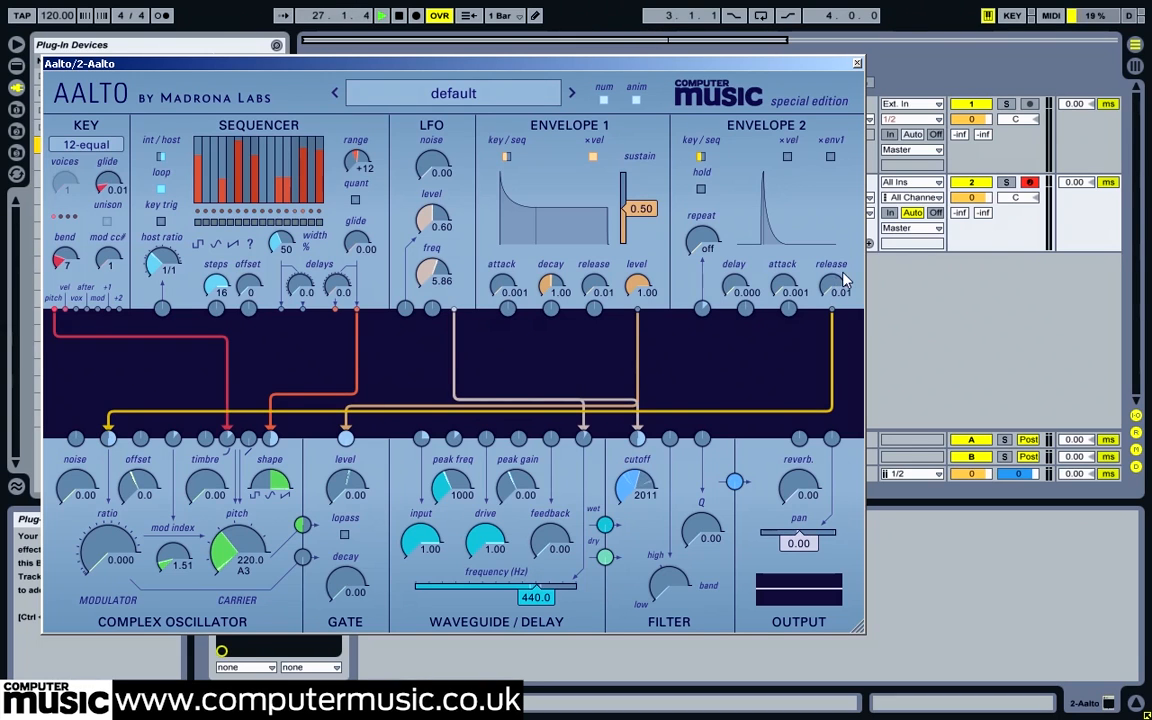
left_click_drag(831, 288, 831, 230)
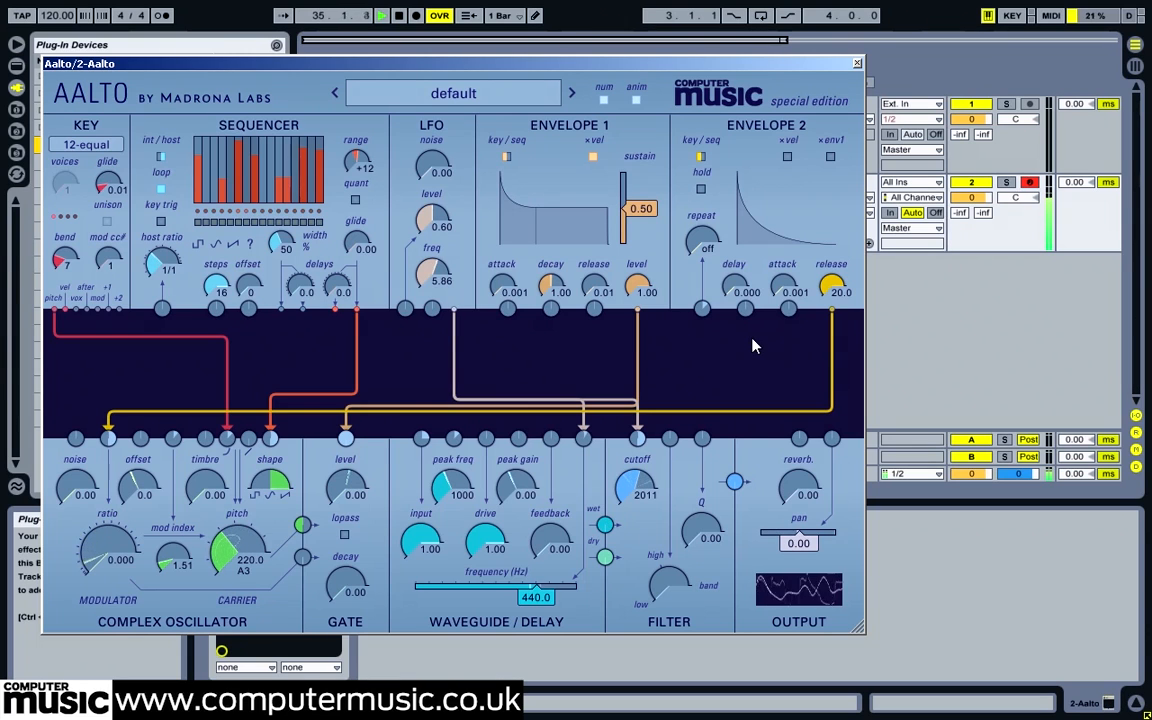
- Set the key glide to 0.52 and try a reverb amount of 0.82 before returning it to 0.00
left_click_drag(108, 184, 110, 174)
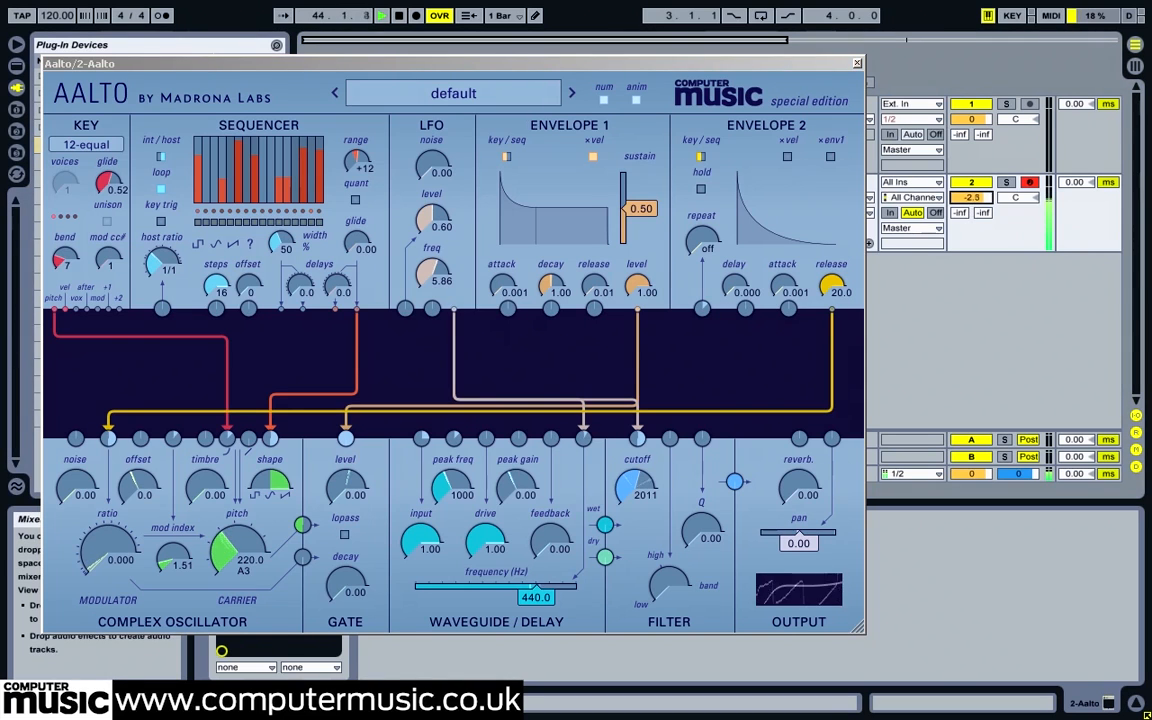
left_click_drag(787, 487, 787, 404)
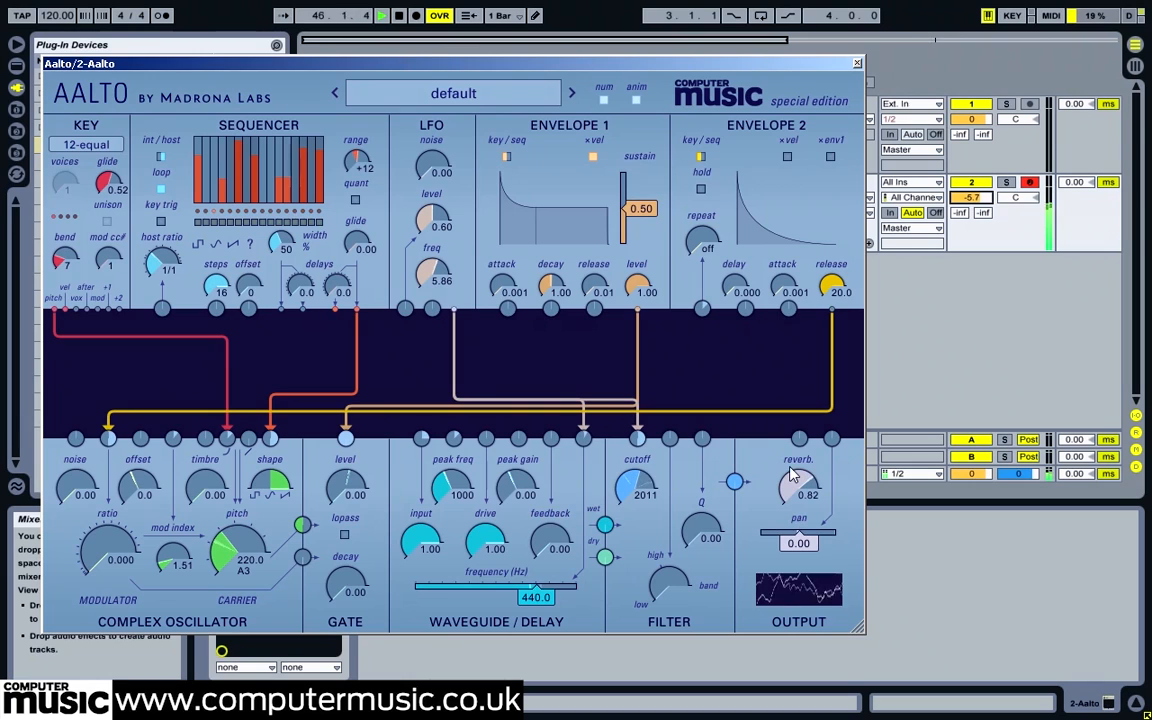
left_click_drag(790, 474, 802, 534)
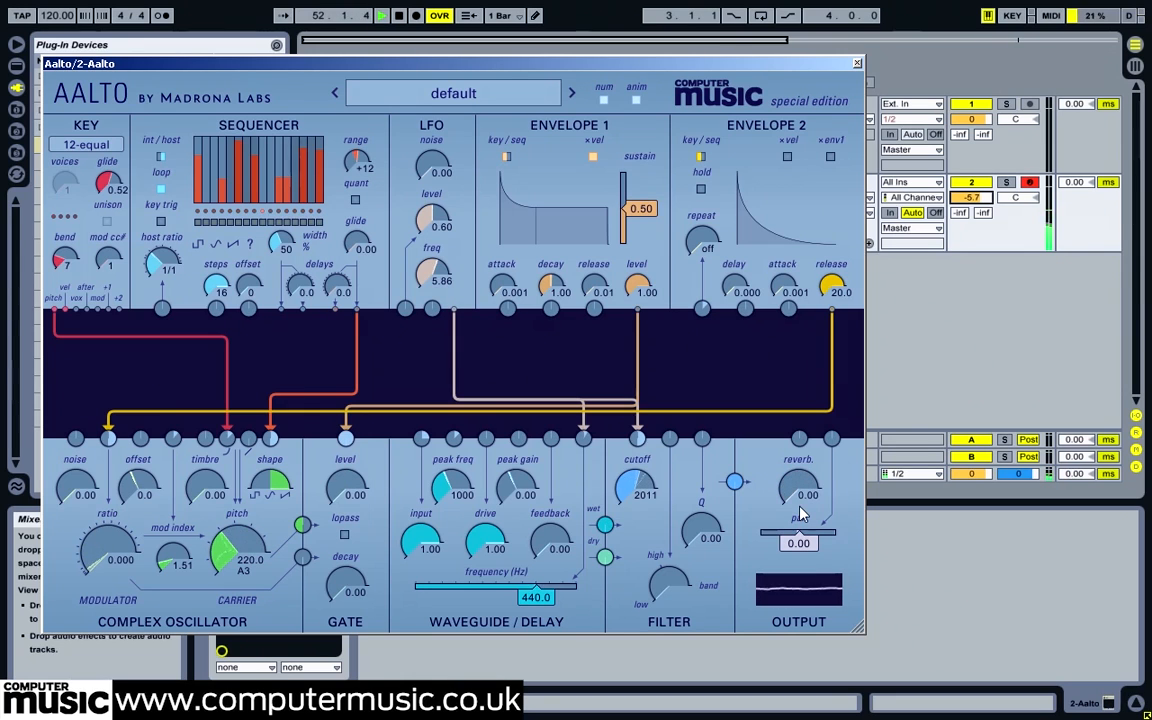